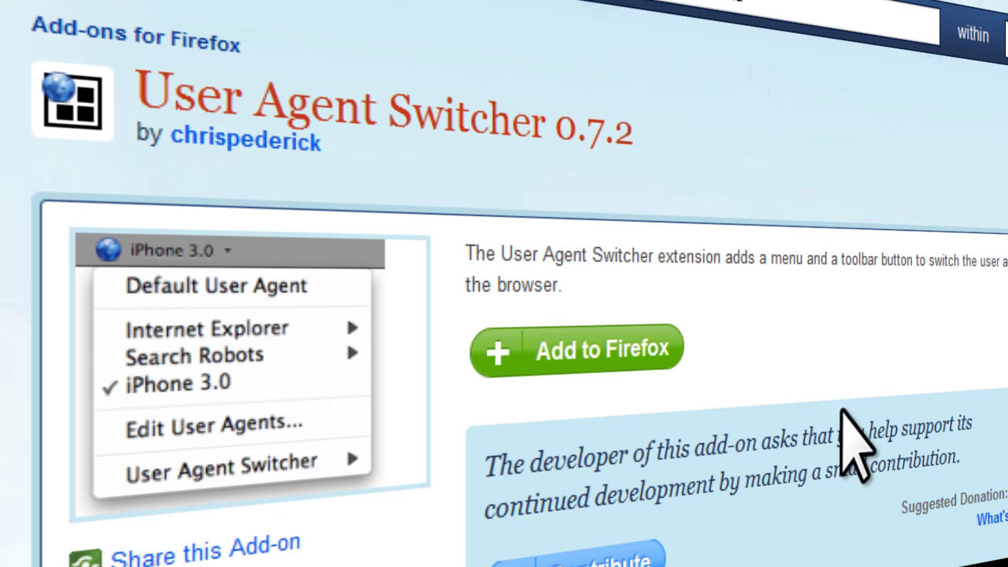
- Show the User Agent Switcher's agent list (Default User Agent, iPad, iPhone 3.0, Google Android) under Tools
{"action": "left_click_drag", "start_coordinate": [130, 95], "coordinate": [664, 169]}
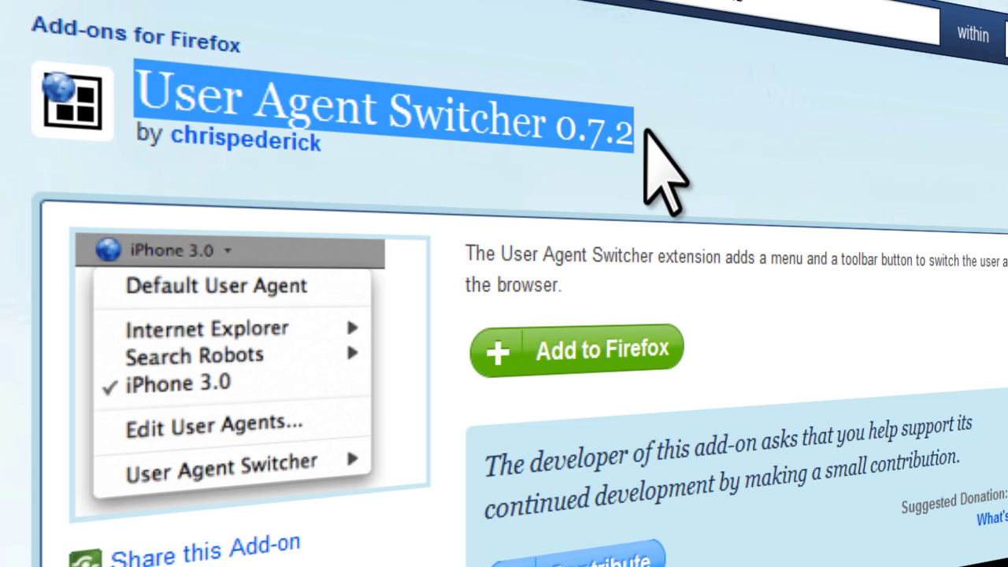
{"action": "left_click", "coordinate": [669, 86]}
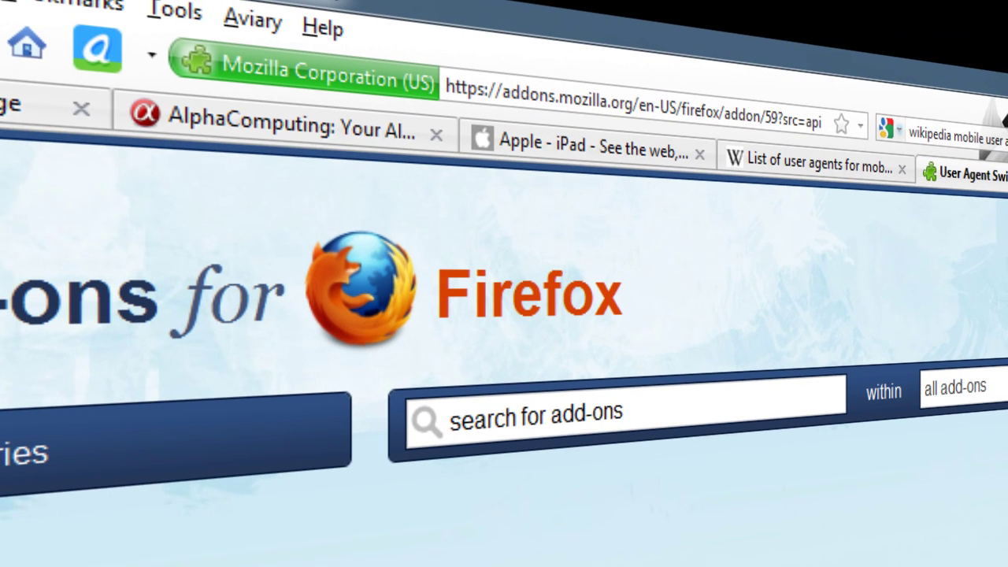
{"action": "left_click", "coordinate": [173, 11]}
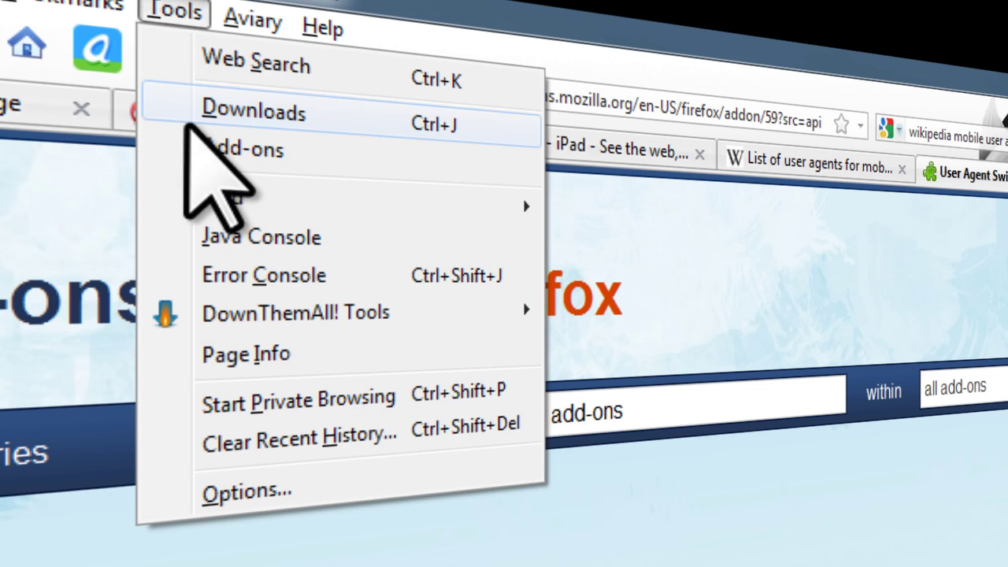
{"action": "mouse_move", "coordinate": [429, 201]}
{"action": "left_click", "coordinate": [756, 206]}
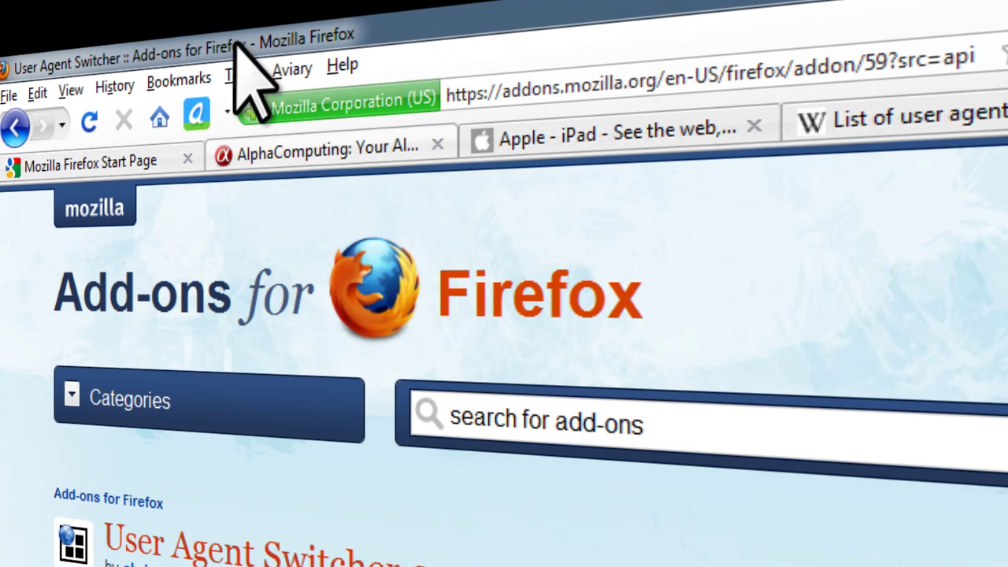
{"action": "left_click", "coordinate": [241, 75]}
{"action": "mouse_move", "coordinate": [331, 207]}
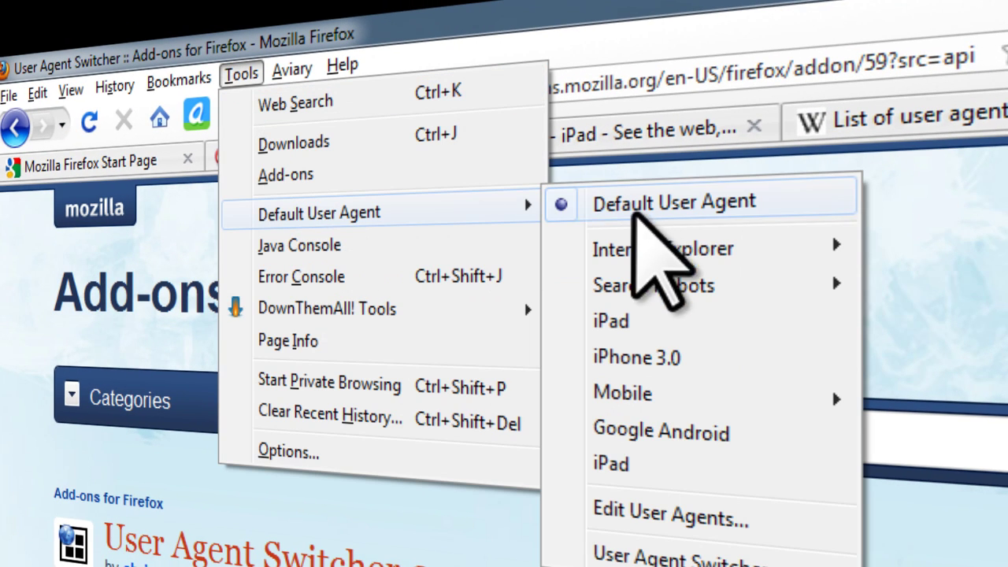
{"action": "mouse_move", "coordinate": [659, 258]}
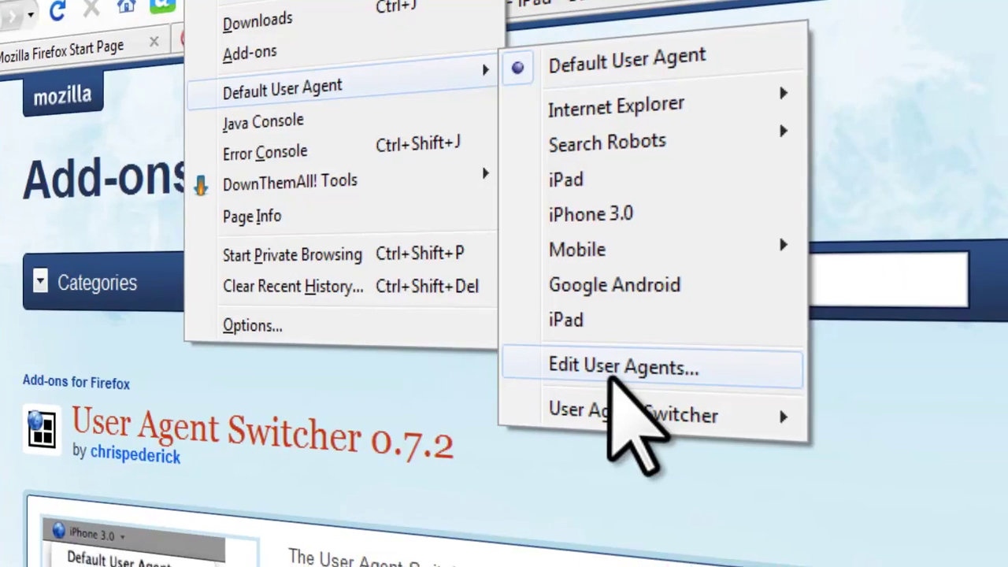
{"action": "left_click", "coordinate": [668, 516]}
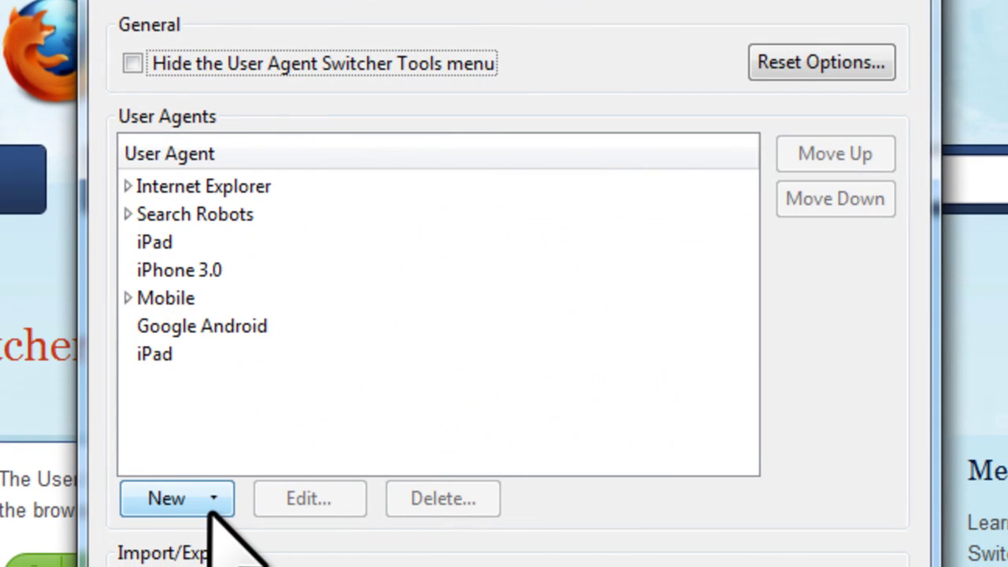
{"action": "left_click", "coordinate": [211, 508]}
{"action": "left_click", "coordinate": [236, 549]}
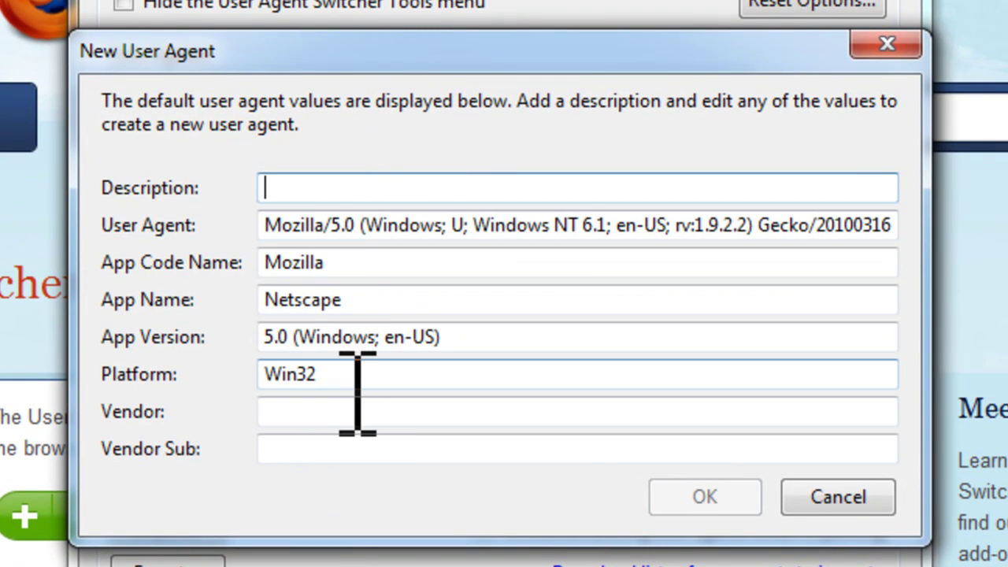
{"action": "left_click", "coordinate": [847, 504]}
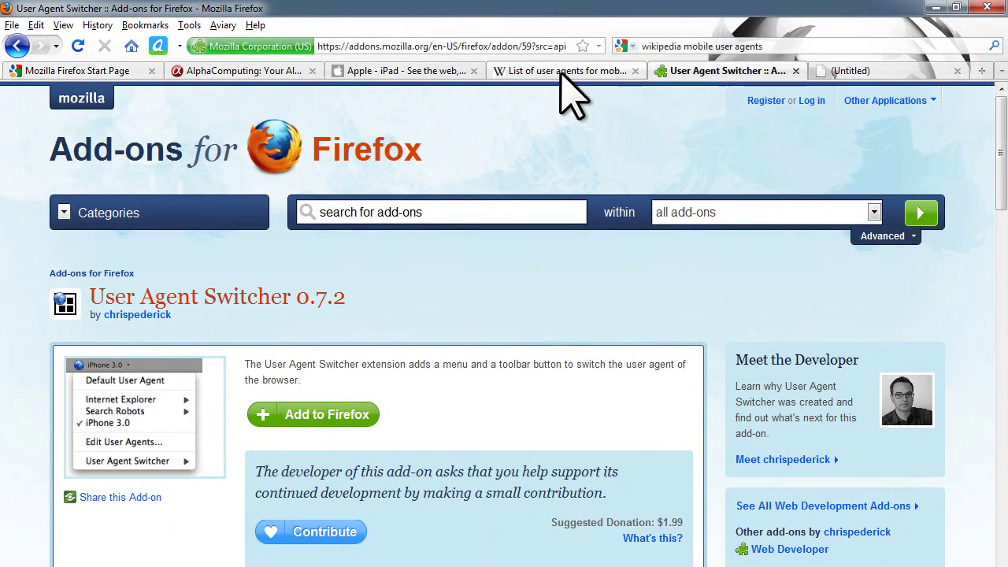
- Select the Apple iPad user-agent string in Wikipedia's List of user agents for mobile phones
{"action": "left_click", "coordinate": [554, 71]}
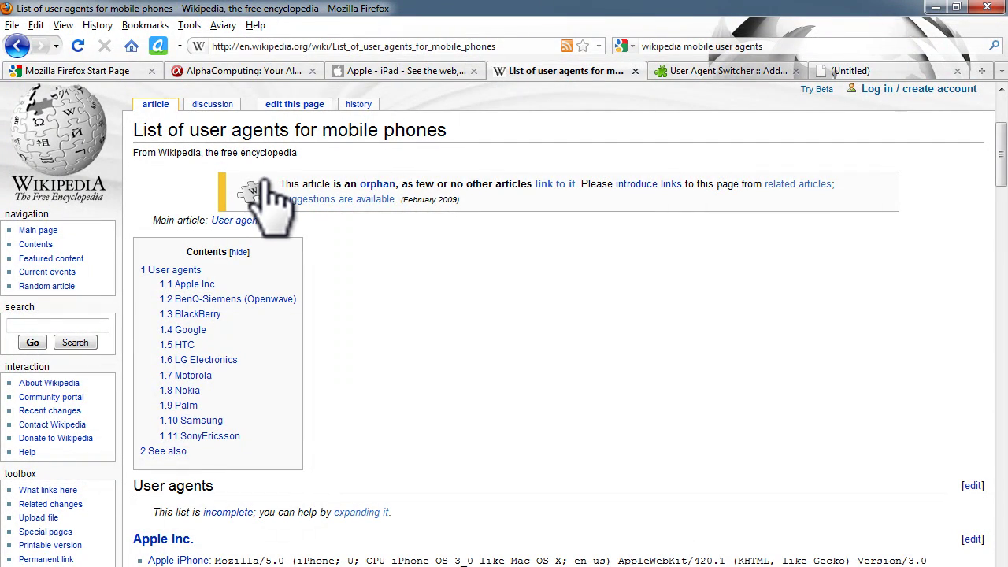
{"action": "scroll", "coordinate": [441, 298], "scroll_direction": "down", "scroll_amount": 3}
{"action": "scroll", "coordinate": [440, 301], "scroll_direction": "down", "scroll_amount": 1}
{"action": "scroll", "coordinate": [439, 304], "scroll_direction": "up", "scroll_amount": 2}
{"action": "scroll", "coordinate": [270, 338], "scroll_direction": "down", "scroll_amount": 1}
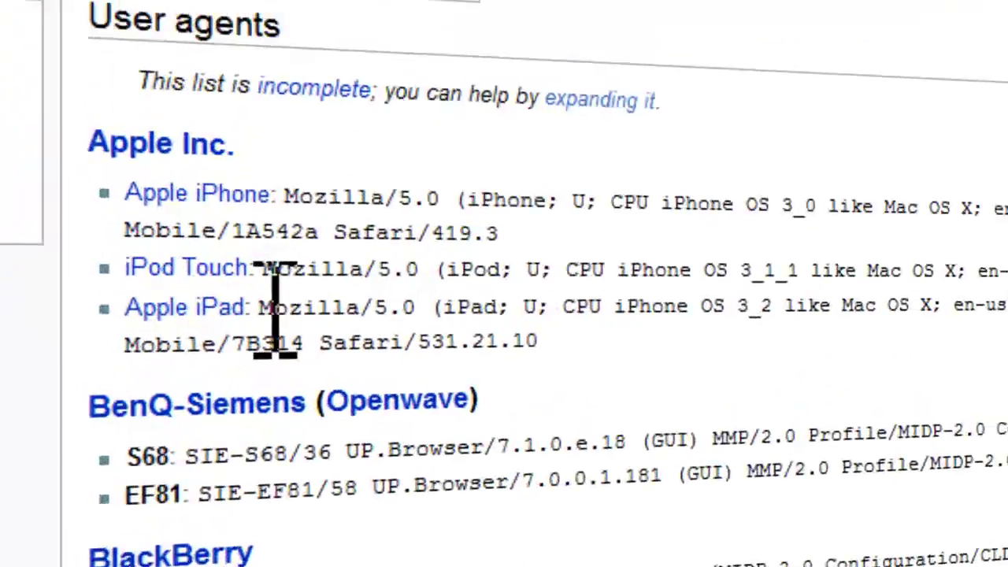
{"action": "left_click_drag", "start_coordinate": [205, 341], "coordinate": [321, 350]}
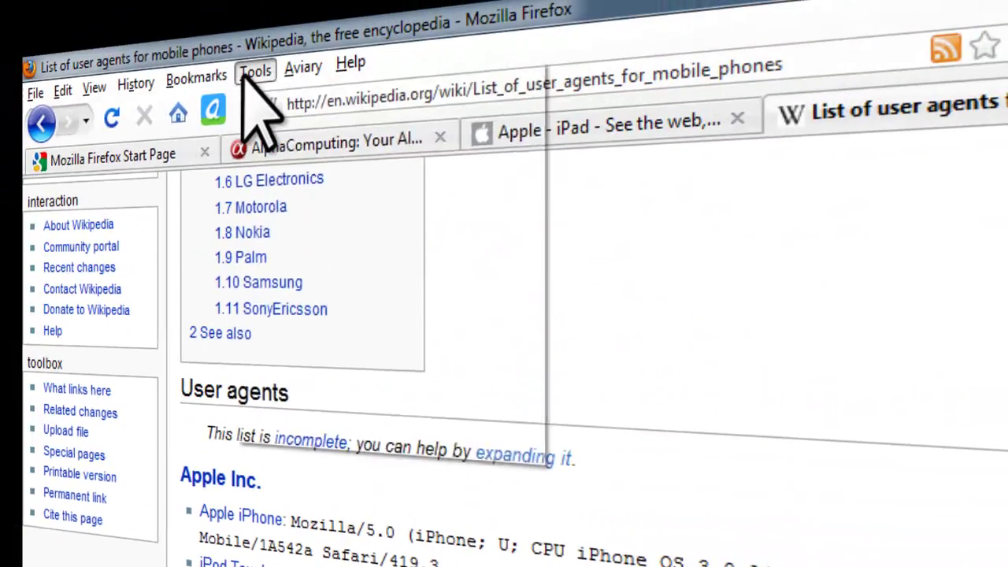
- Open the User Agent Switcher's Edit User Agents settings window
{"action": "left_click", "coordinate": [256, 67]}
{"action": "mouse_move", "coordinate": [383, 203]}
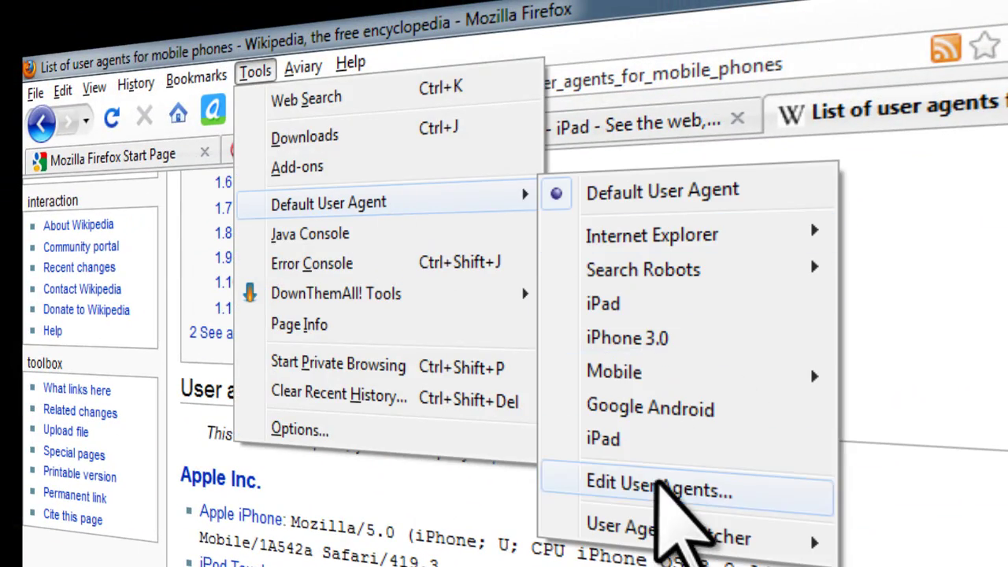
{"action": "left_click", "coordinate": [669, 485]}
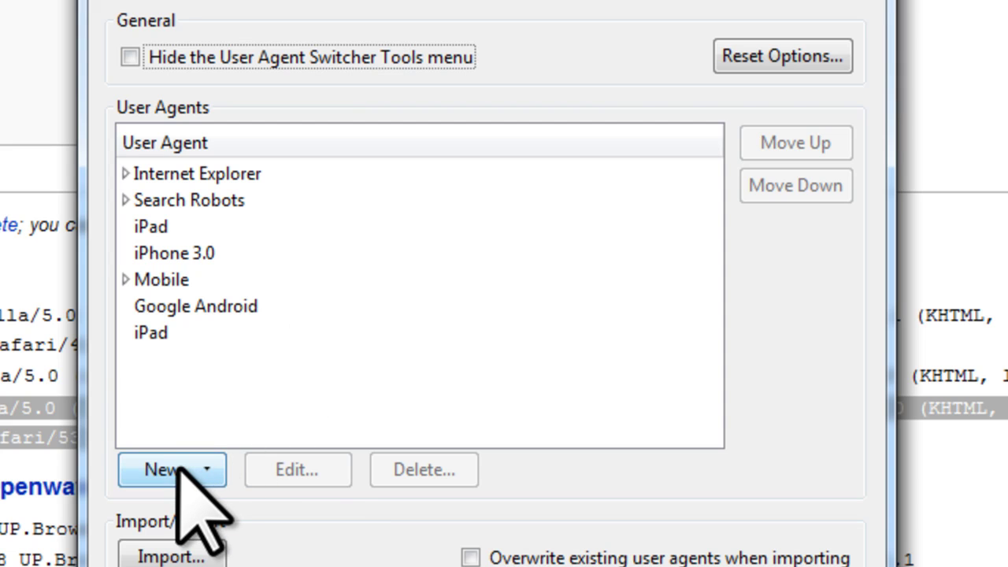
- Open a New User Agent form, close it without saving, and select the first iPad entry
{"action": "left_click", "coordinate": [182, 471]}
{"action": "left_click", "coordinate": [193, 511]}
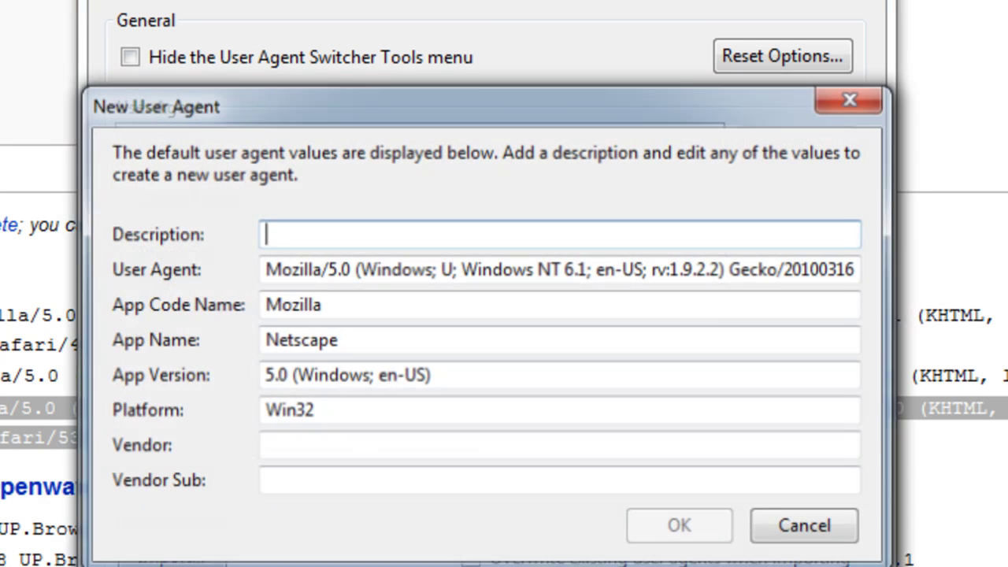
{"action": "key", "text": "Tab"}
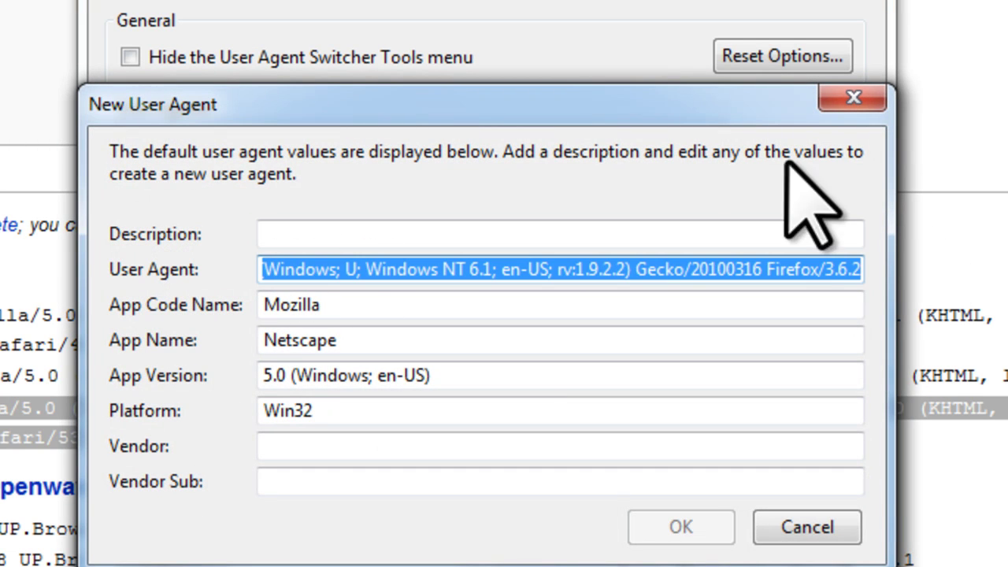
{"action": "left_click", "coordinate": [853, 98]}
{"action": "left_click", "coordinate": [201, 227]}
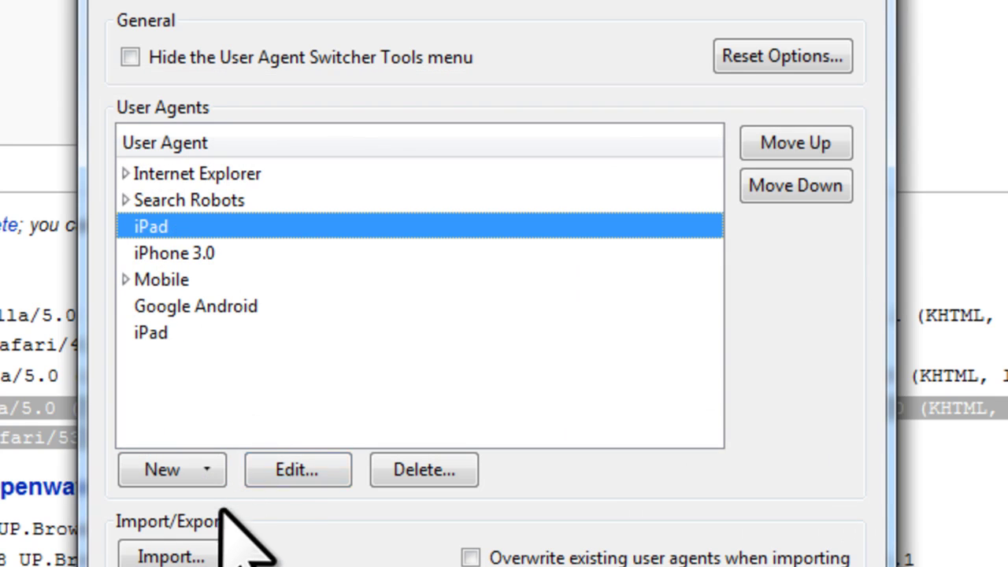
- Review the iPad entry's description, App Code Name, App Name Mobile Safari and App Version, then confirm
{"action": "double_click", "coordinate": [429, 228]}
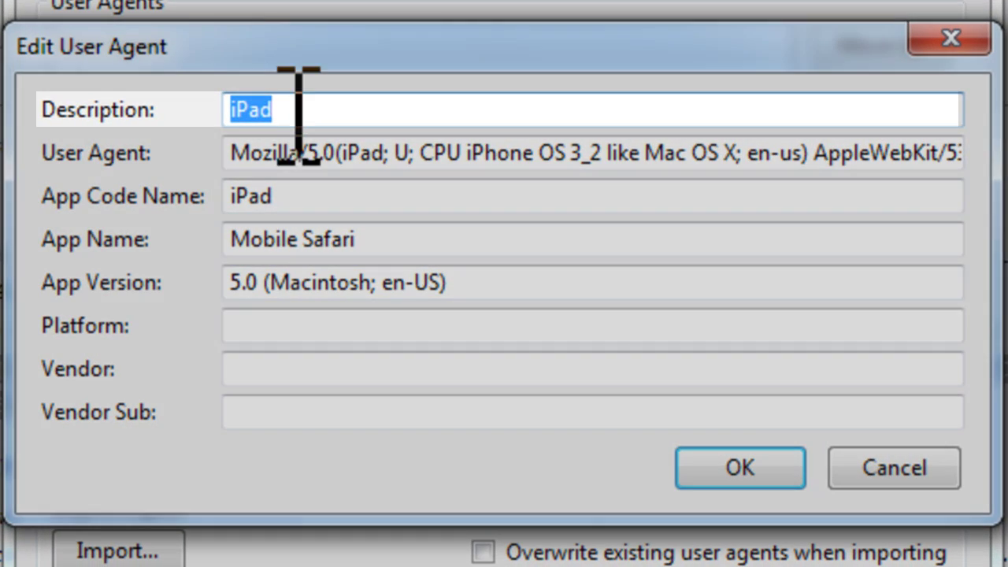
{"action": "left_click", "coordinate": [325, 111]}
{"action": "left_click_drag", "start_coordinate": [325, 110], "coordinate": [154, 111]}
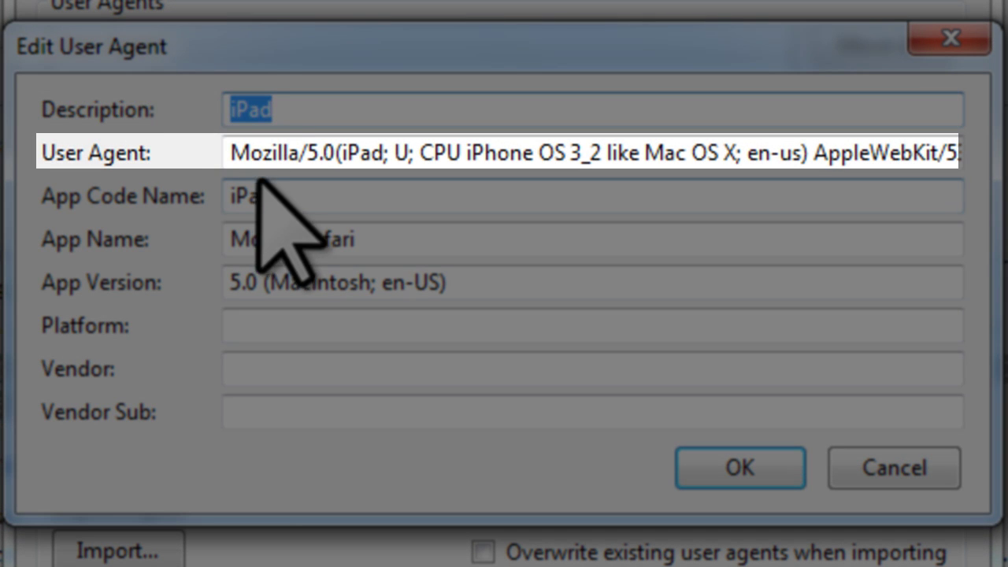
{"action": "left_click", "coordinate": [334, 201]}
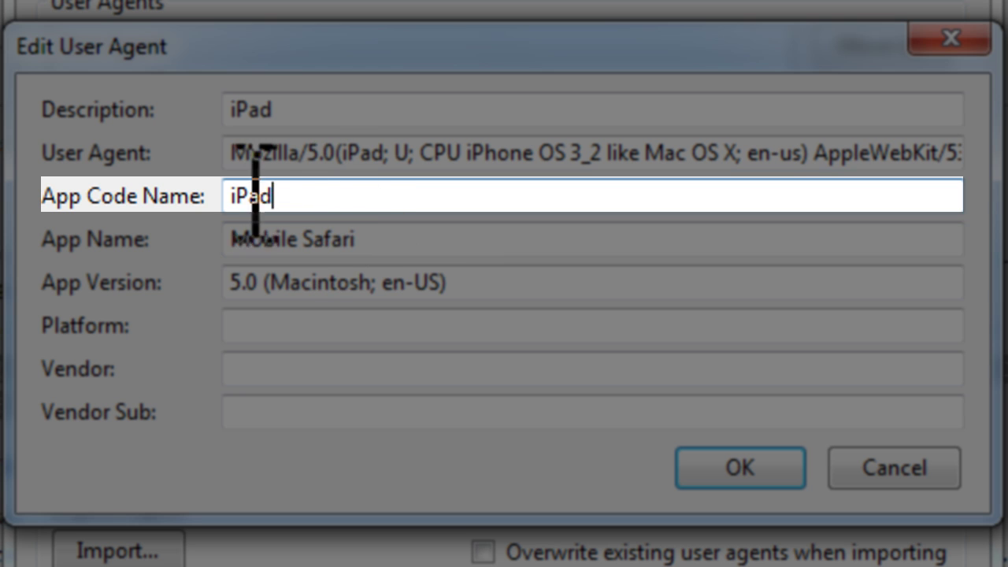
{"action": "left_click_drag", "start_coordinate": [304, 199], "coordinate": [207, 197]}
{"action": "left_click", "coordinate": [265, 252]}
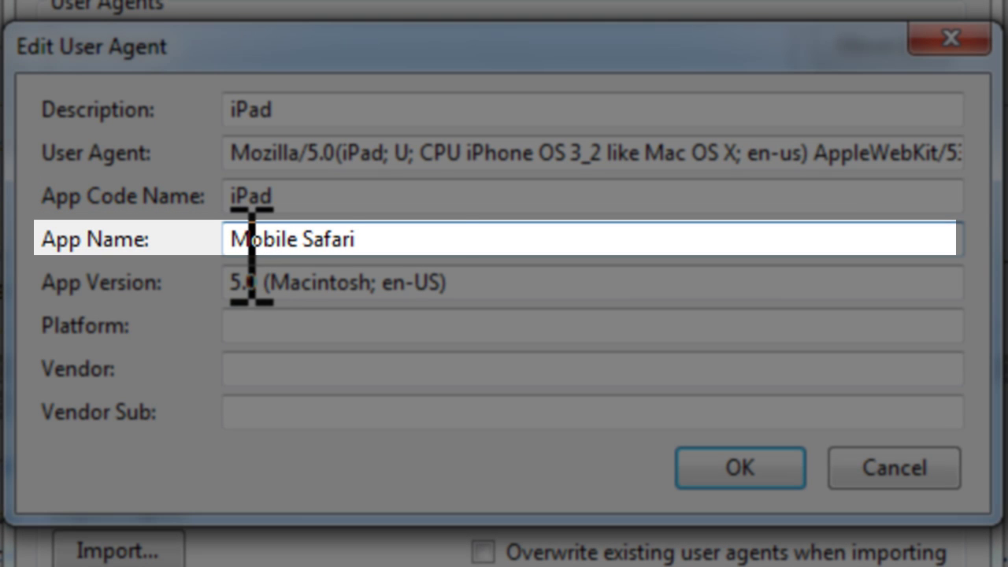
{"action": "left_click_drag", "start_coordinate": [251, 256], "coordinate": [489, 252]}
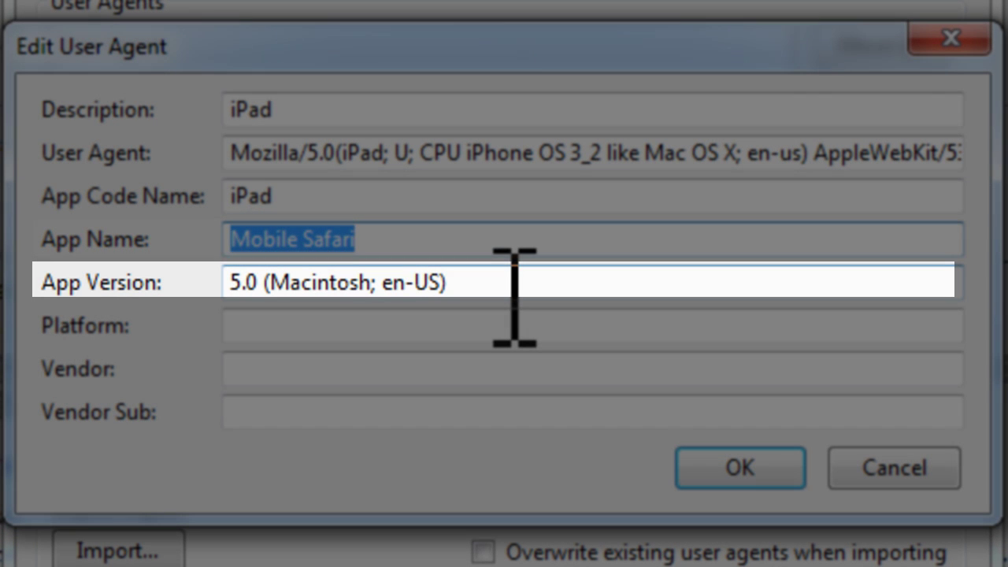
{"action": "left_click", "coordinate": [489, 285]}
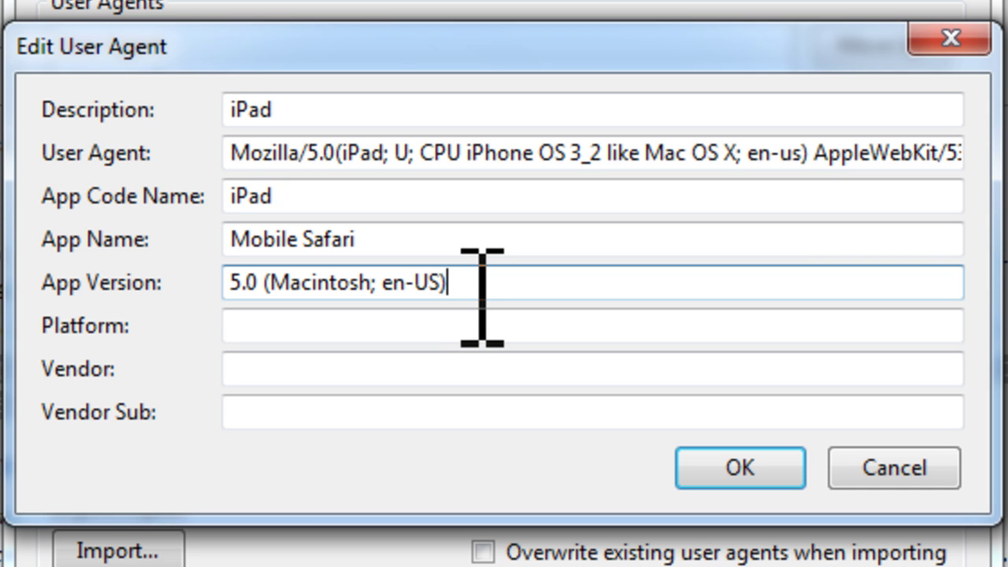
{"action": "left_click", "coordinate": [741, 467]}
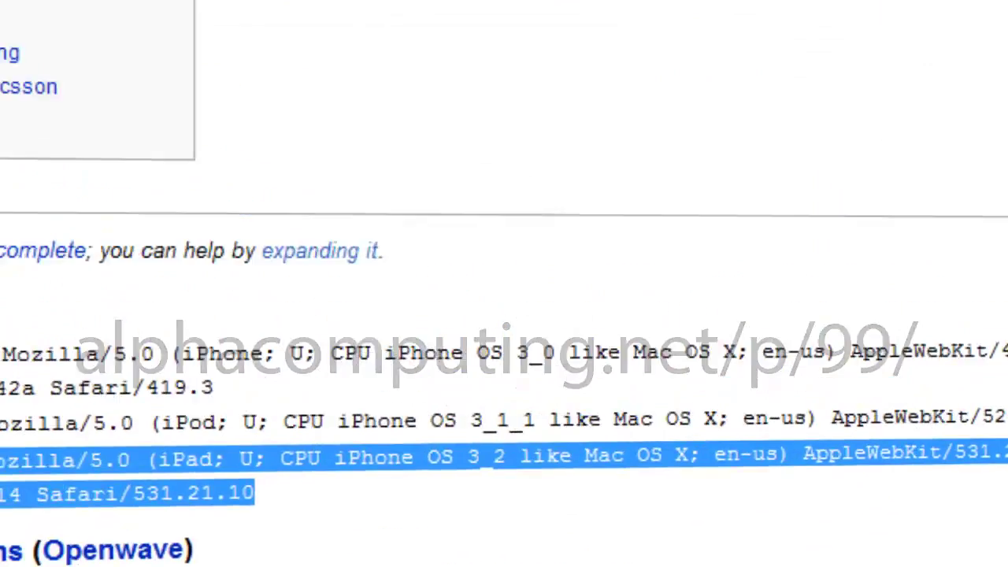
- Switch the user agent to iPad, reload the Wikipedia list, and go to the Firefox Start Page
{"action": "left_click", "coordinate": [261, 36]}
{"action": "mouse_move", "coordinate": [391, 186]}
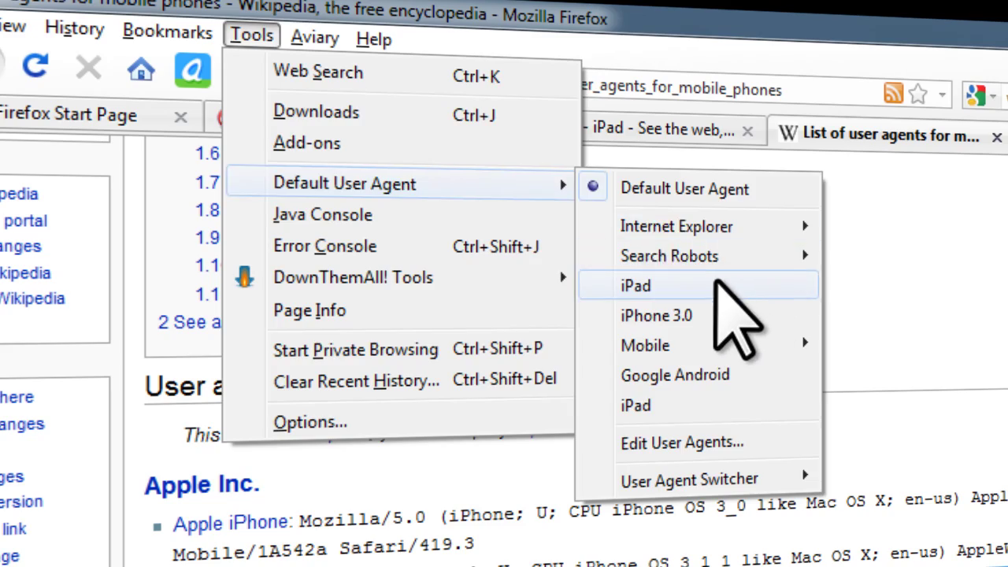
{"action": "left_click", "coordinate": [657, 288]}
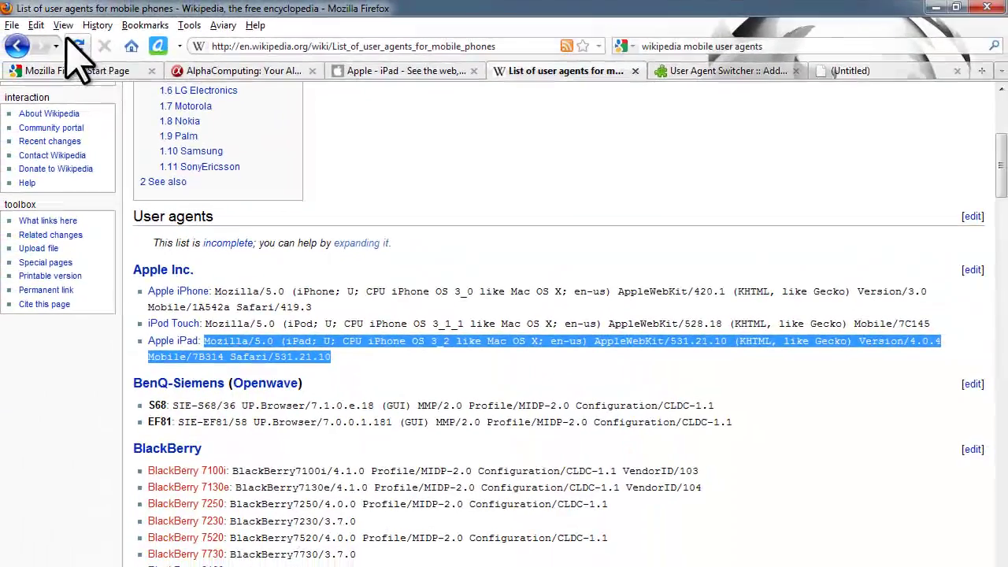
{"action": "left_click", "coordinate": [34, 66]}
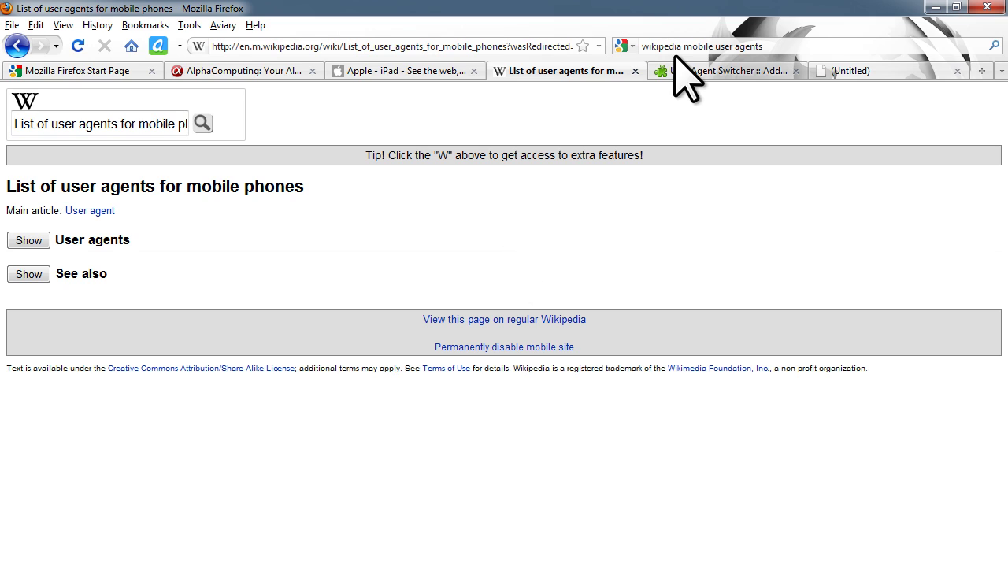
{"action": "left_click", "coordinate": [63, 71]}
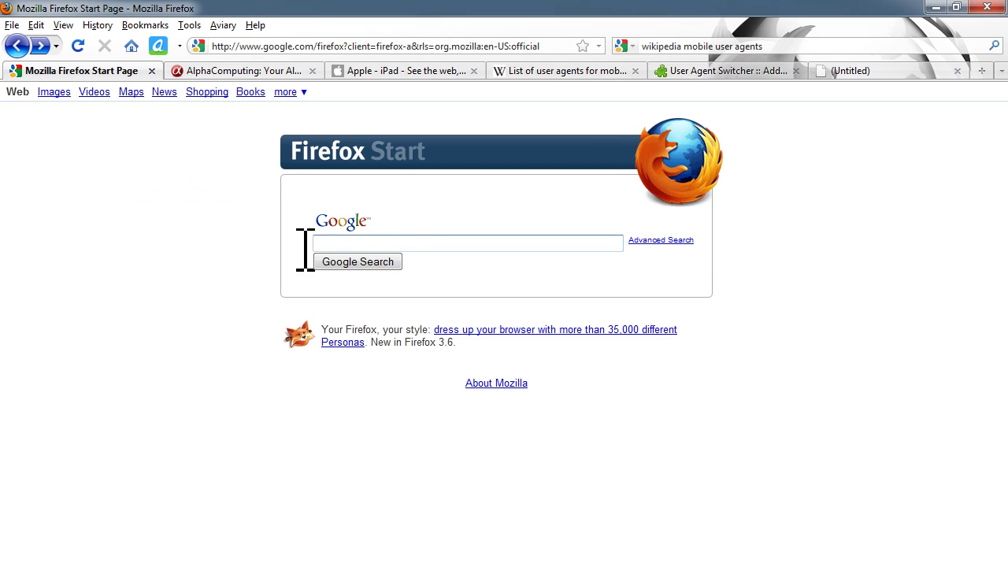
- Search Google for cnettv, open the CNET TV result, and reload it to get the mobile version
{"action": "left_click", "coordinate": [405, 245]}
{"action": "type", "text": "cnet"}
{"action": "key", "text": "Down"}
{"action": "key", "text": "Return"}
{"action": "left_click", "coordinate": [139, 218]}
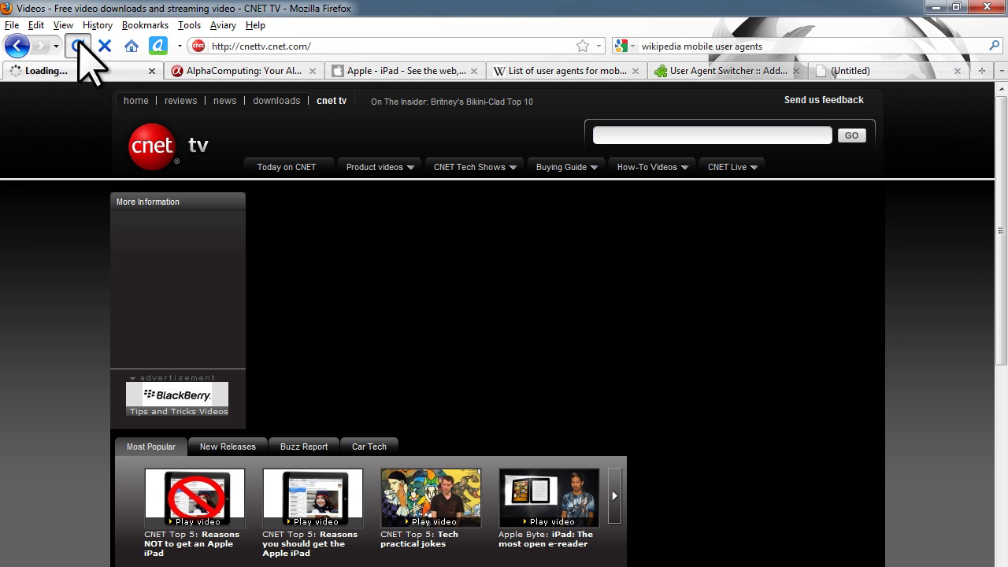
{"action": "left_click", "coordinate": [77, 47]}
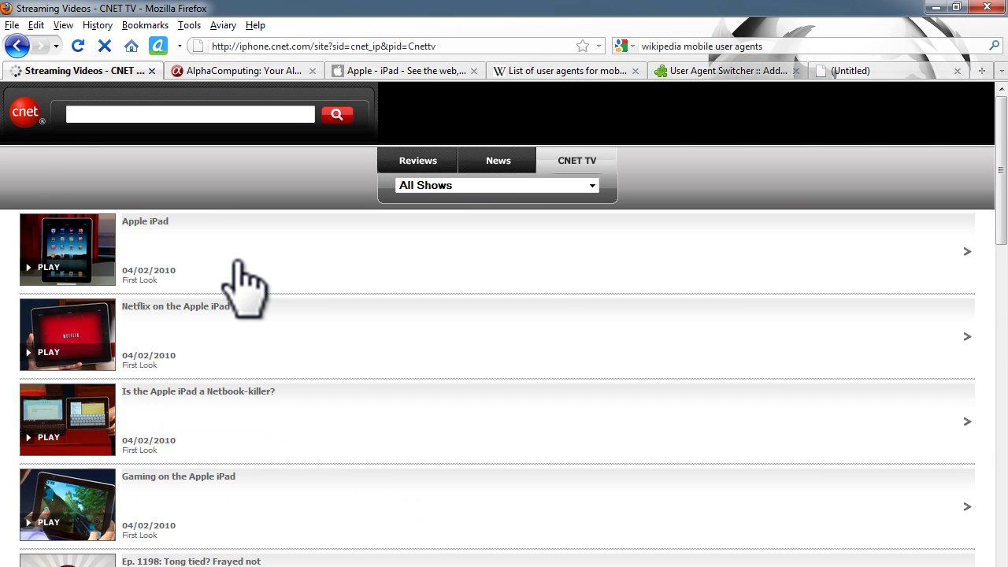
{"action": "scroll", "coordinate": [240, 283], "scroll_direction": "down", "scroll_amount": 15}
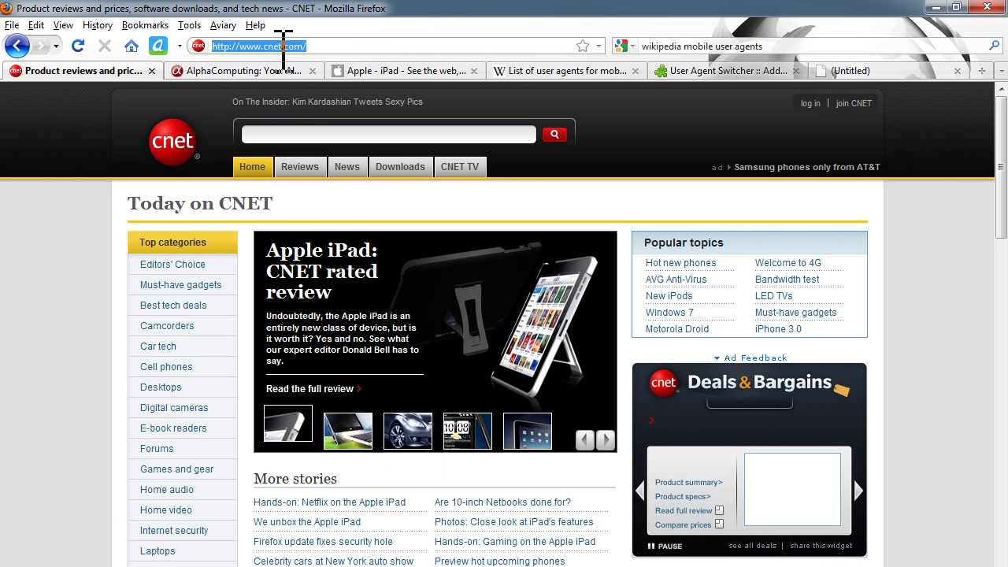
- Go to cnettv.cnet.com and browse its video player and Today on CNET list
{"action": "left_click", "coordinate": [283, 50]}
{"action": "type", "text": "cnettv"}
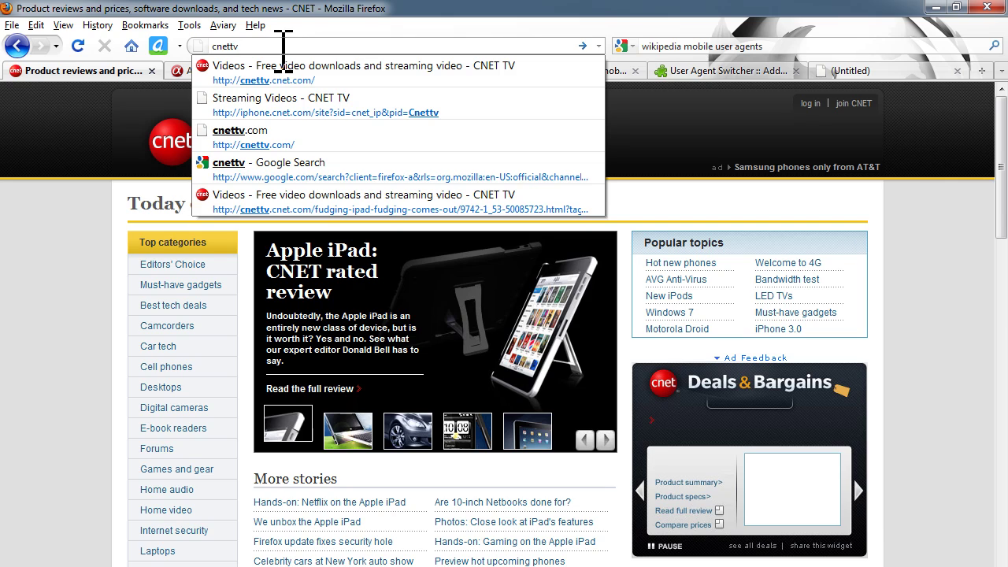
{"action": "key", "text": "Return"}
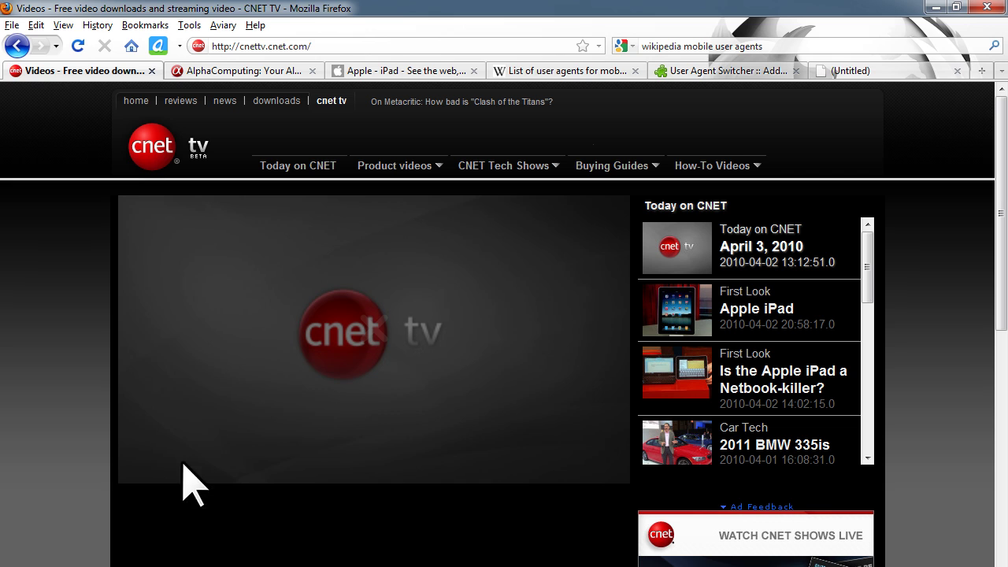
{"action": "scroll", "coordinate": [153, 467], "scroll_direction": "down", "scroll_amount": 10}
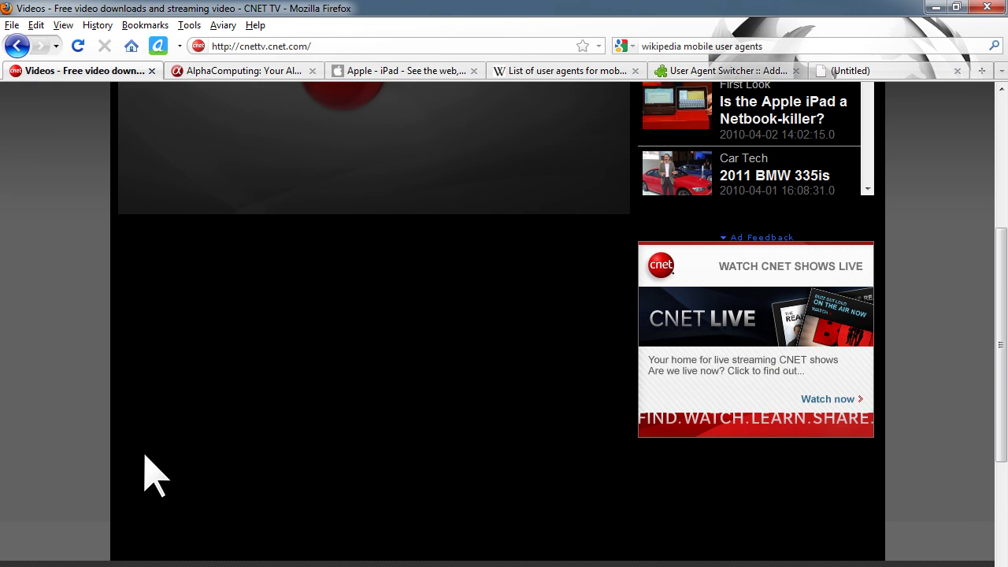
{"action": "scroll", "coordinate": [152, 472], "scroll_direction": "up", "scroll_amount": 10}
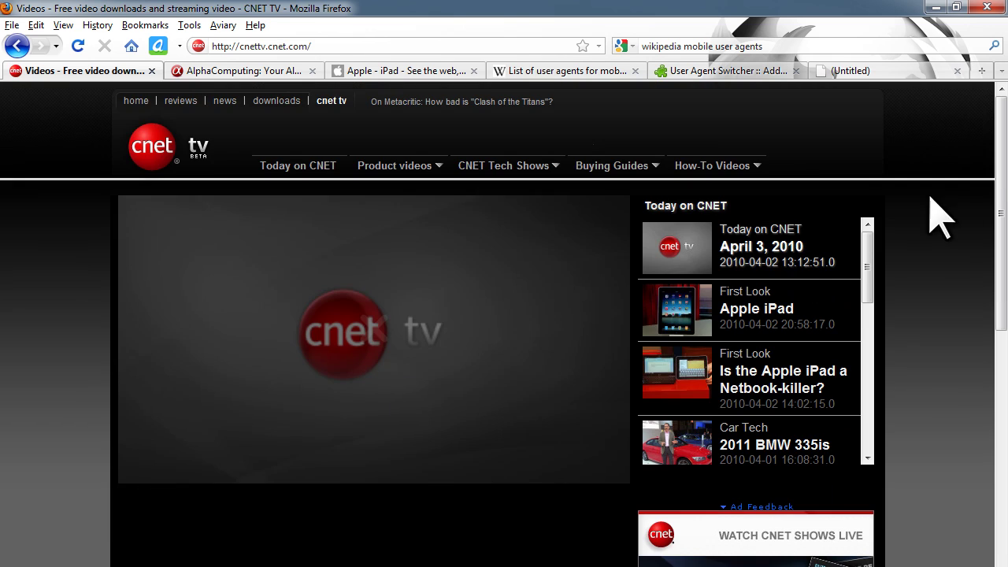
{"action": "mouse_move", "coordinate": [864, 266]}
{"action": "left_mouse_down"}
{"action": "mouse_move", "coordinate": [833, 443]}
{"action": "mouse_move", "coordinate": [873, 270]}
{"action": "left_mouse_up"}
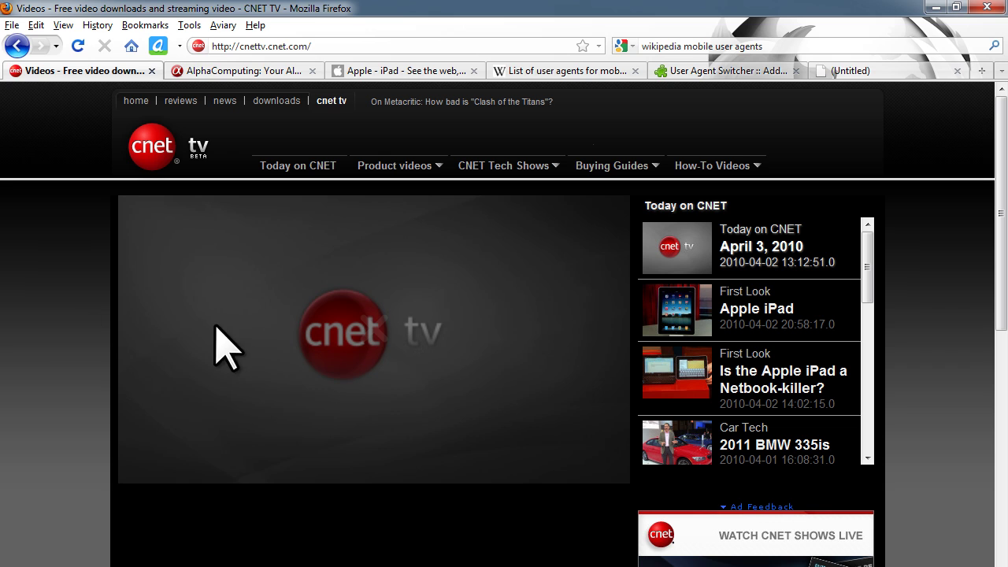
- Open the CNET TV page source with Ctrl+U and move its window to the top-left
{"action": "right_click", "coordinate": [85, 323]}
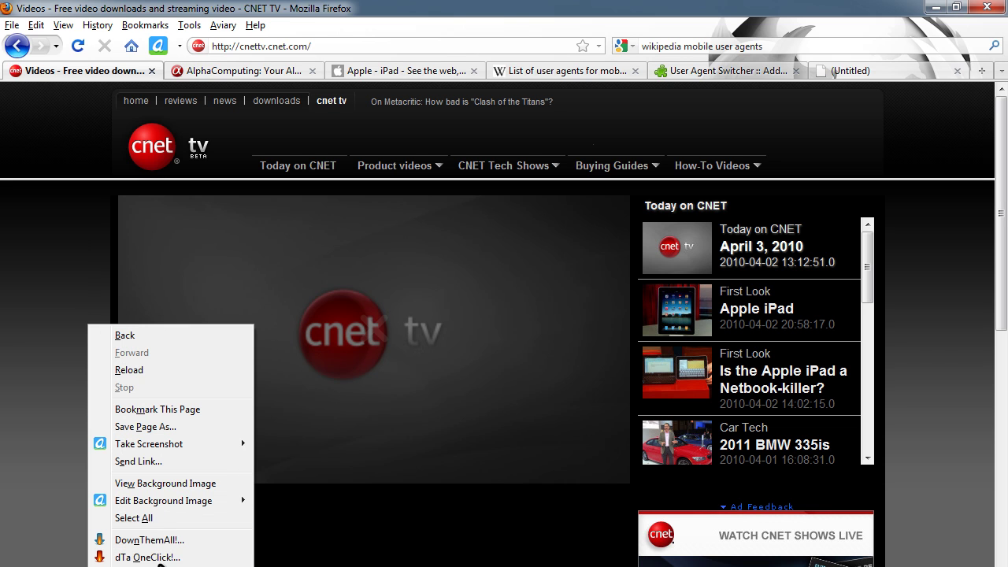
{"action": "key", "text": "Escape"}
{"action": "key", "text": "ctrl+u"}
{"action": "left_click_drag", "start_coordinate": [959, 144], "coordinate": [560, 11]}
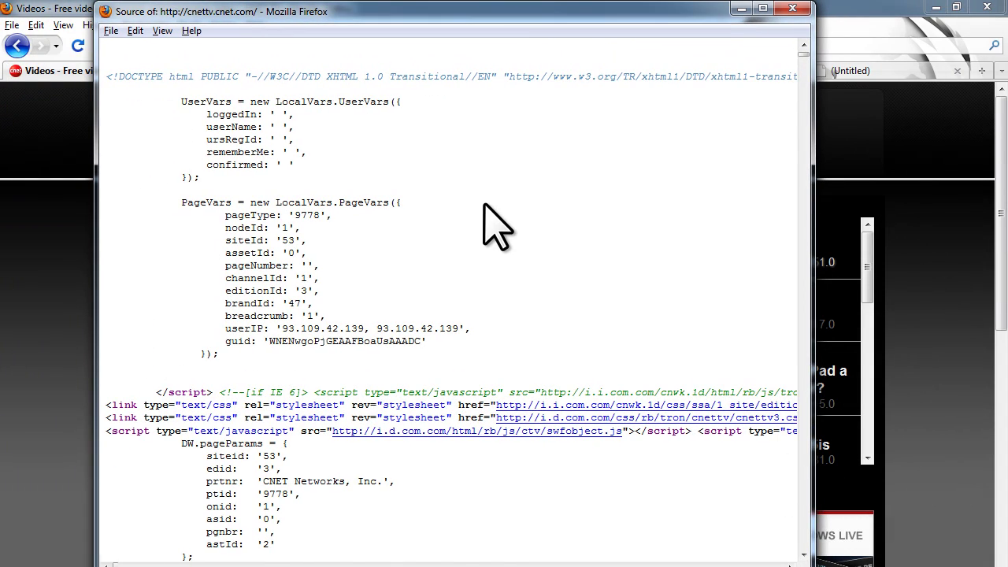
- Find '<video' in the source and select the video src URL up to poster
{"action": "key", "text": "ctrl+f"}
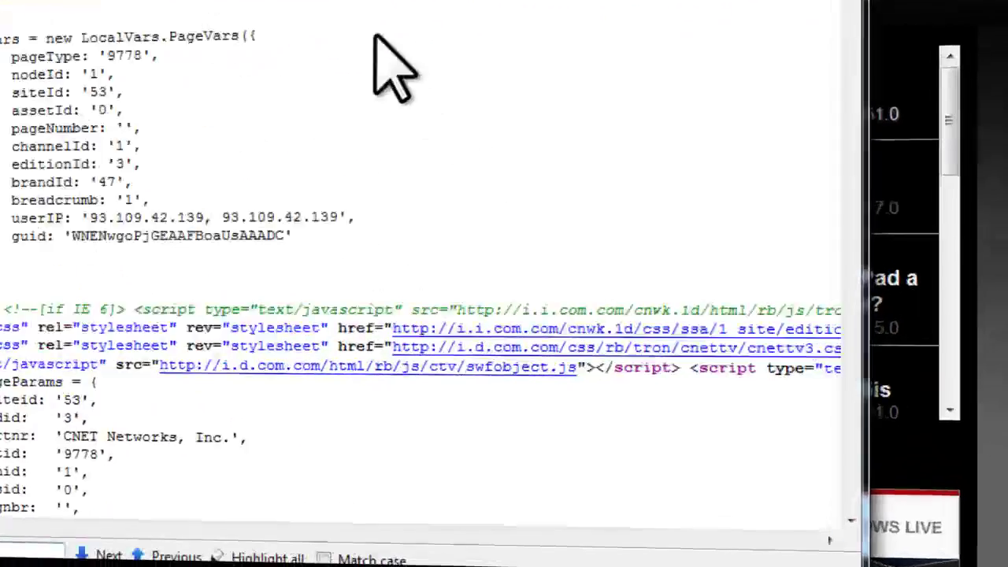
{"action": "type", "text": "<video"}
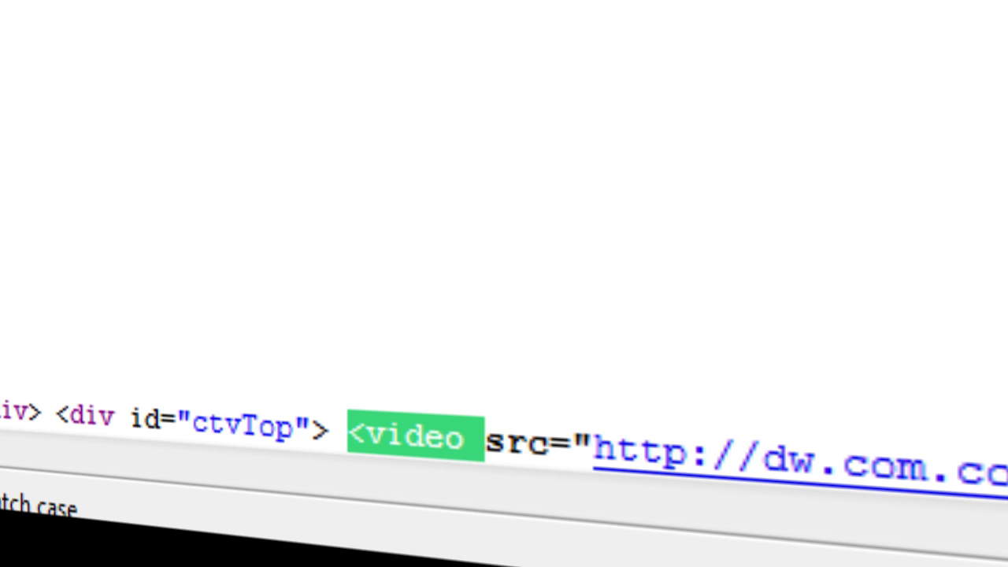
{"action": "left_click_drag", "start_coordinate": [349, 438], "coordinate": [1007, 485]}
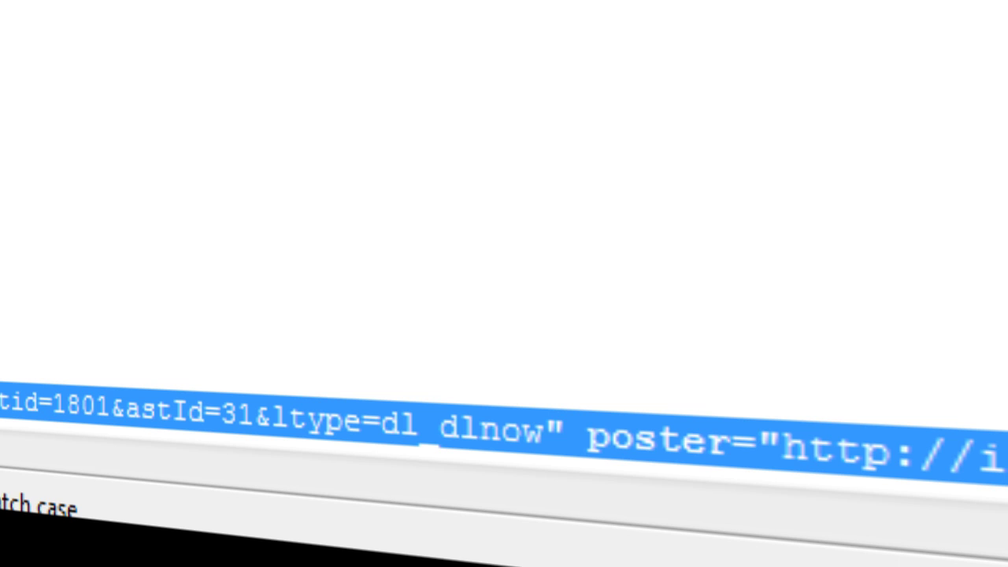
{"action": "left_click_drag", "start_coordinate": [1007, 484], "coordinate": [614, 447]}
{"action": "left_click", "coordinate": [607, 445]}
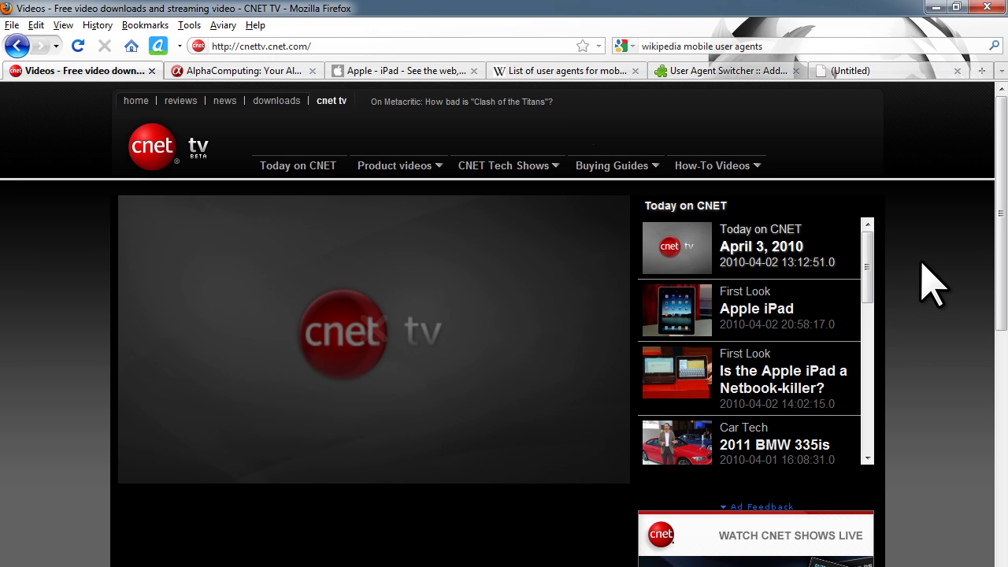
- View the Apple iPad tab, then return to the CNET TV videos tab with Ctrl+1
{"action": "left_click", "coordinate": [406, 70]}
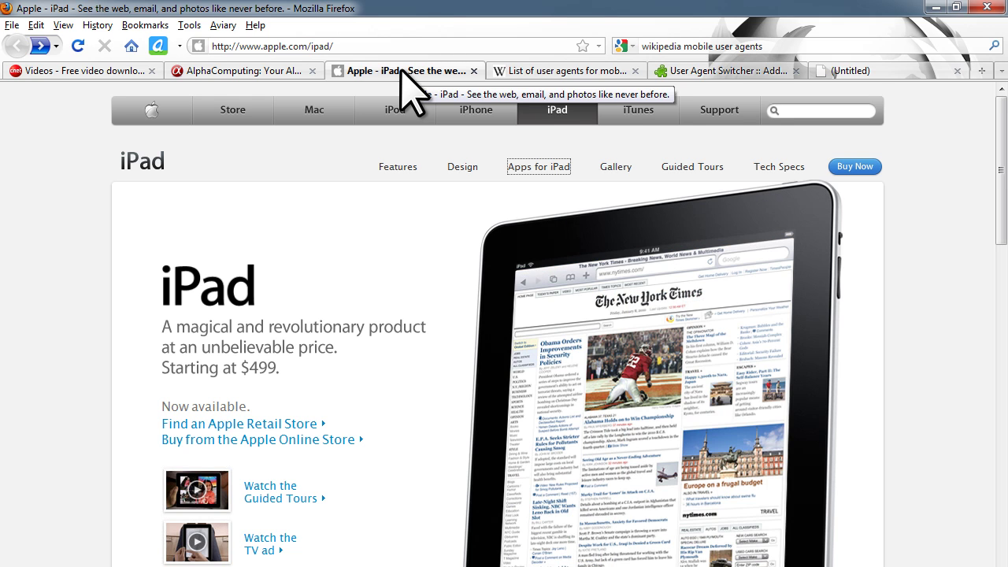
{"action": "key", "text": "ctrl+1"}
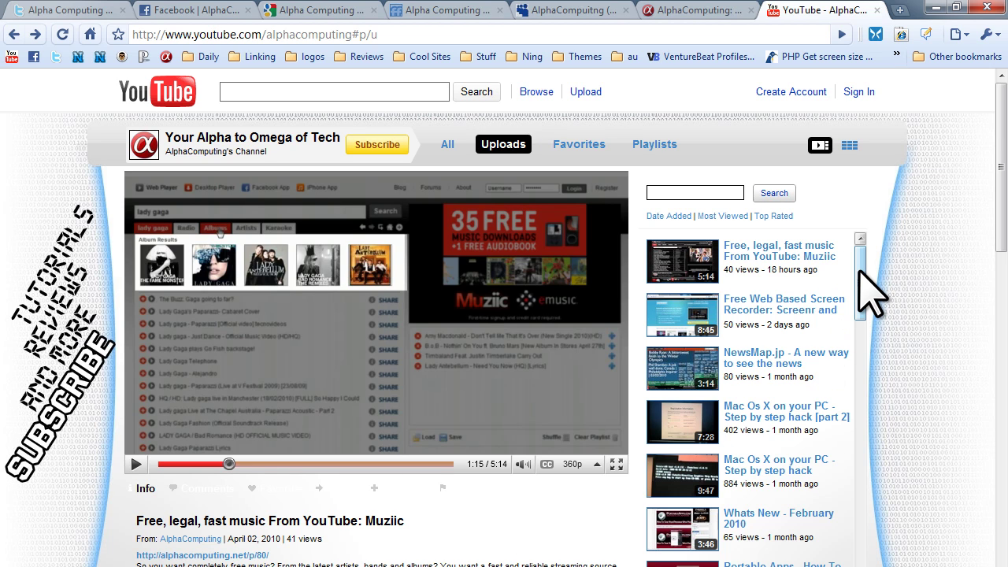
- Sort the YouTube channel's uploads by Most Viewed, visit the AlphaComputing blog, then its Twitter profile
{"action": "left_click", "coordinate": [725, 217]}
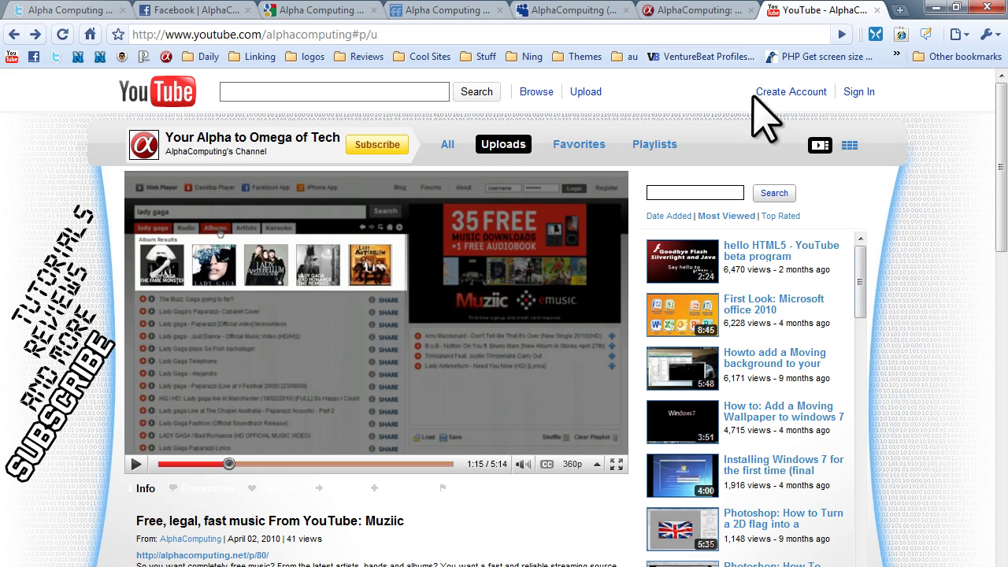
{"action": "left_click", "coordinate": [690, 11]}
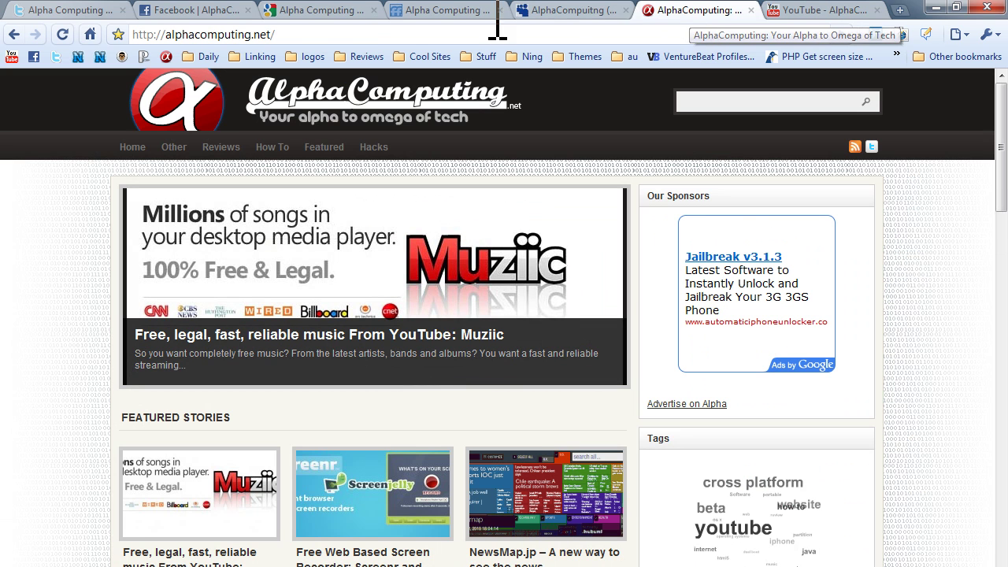
{"action": "left_click", "coordinate": [726, 101]}
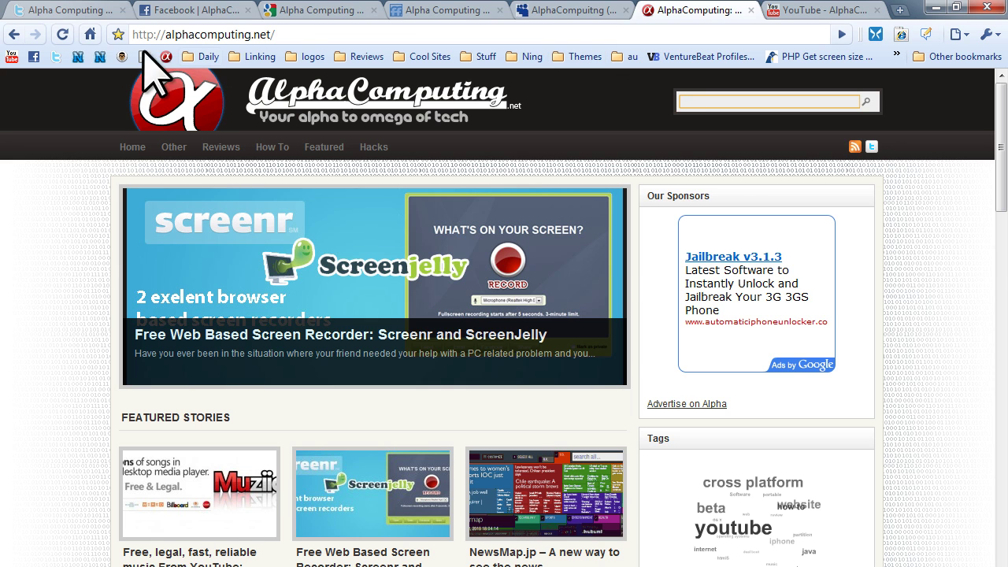
{"action": "left_click", "coordinate": [15, 11]}
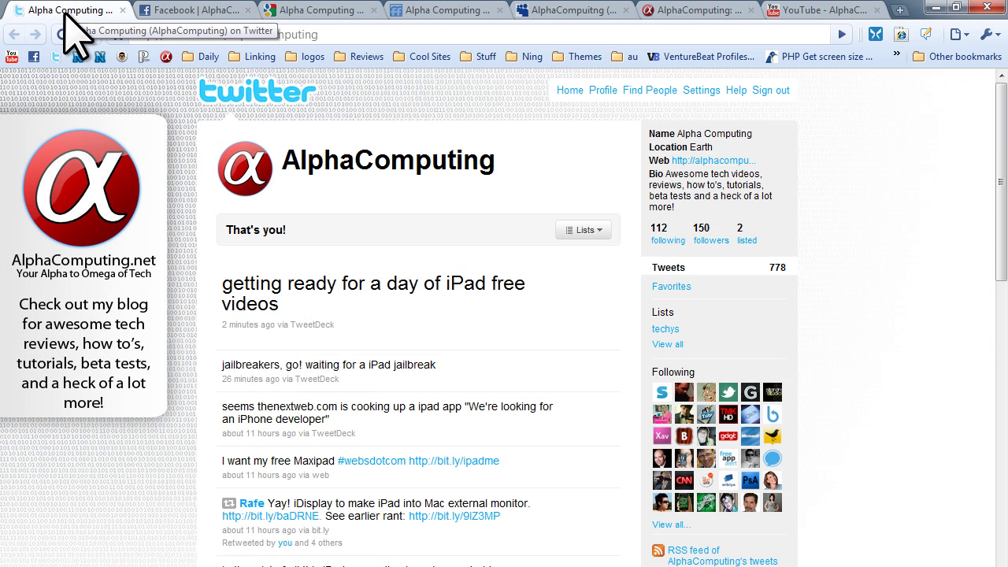
- Highlight the latest tweet, then view AlphaComputing's Facebook, Google profile, FriendFeed and MySpace pages in turn
{"action": "left_click_drag", "start_coordinate": [358, 283], "coordinate": [478, 338]}
{"action": "left_click", "coordinate": [260, 287]}
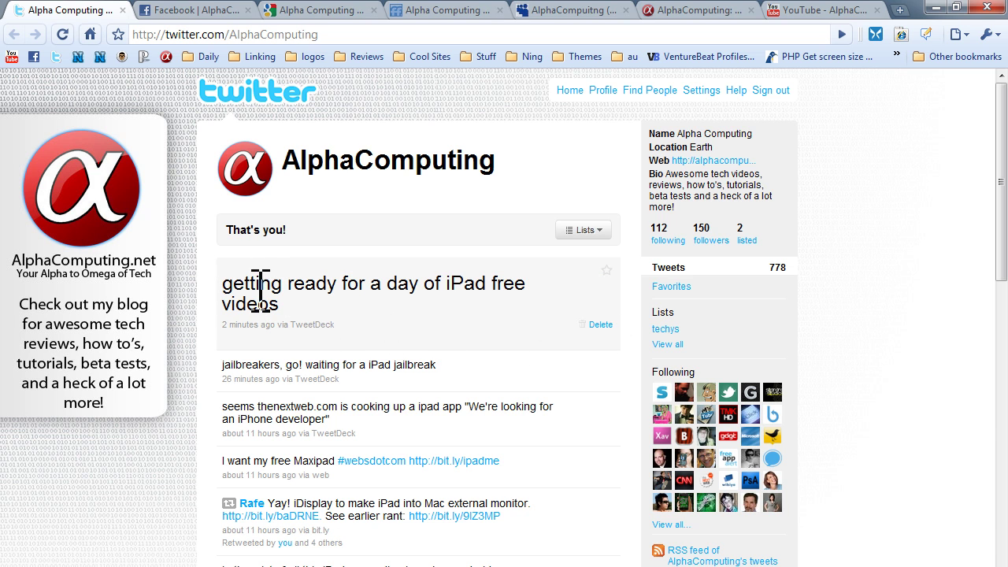
{"action": "left_click", "coordinate": [180, 11]}
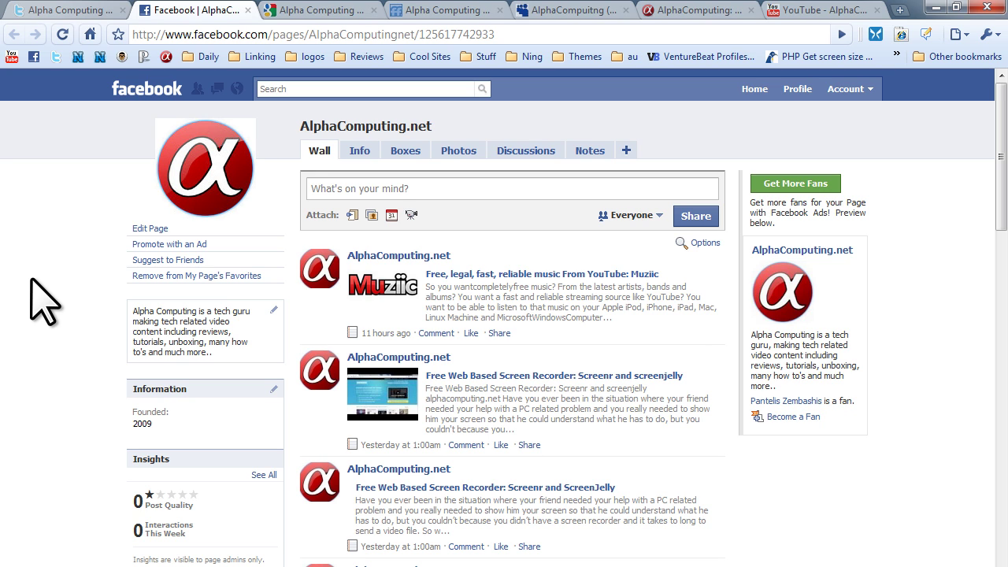
{"action": "left_click", "coordinate": [287, 10]}
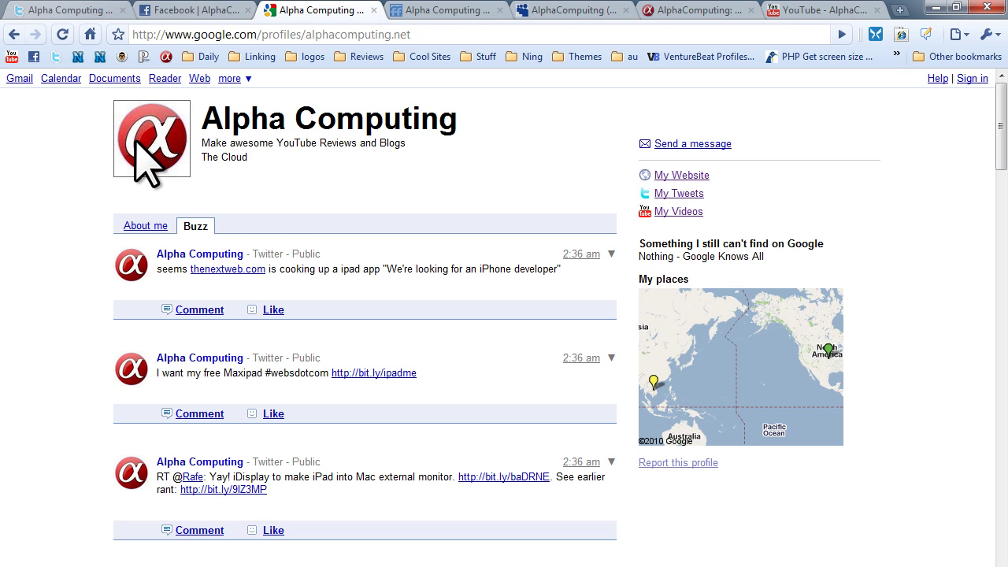
{"action": "left_click", "coordinate": [414, 10]}
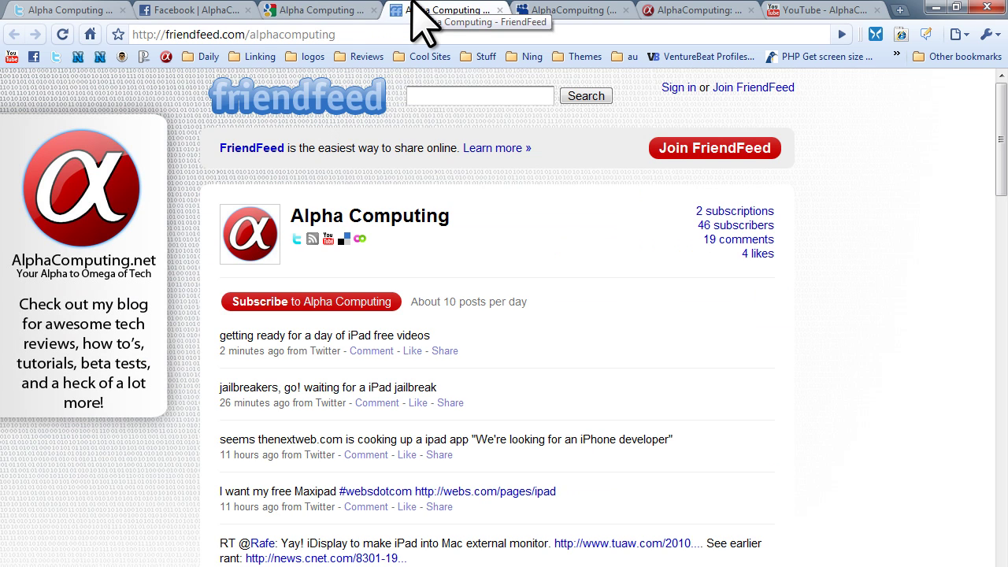
{"action": "left_click", "coordinate": [580, 10]}
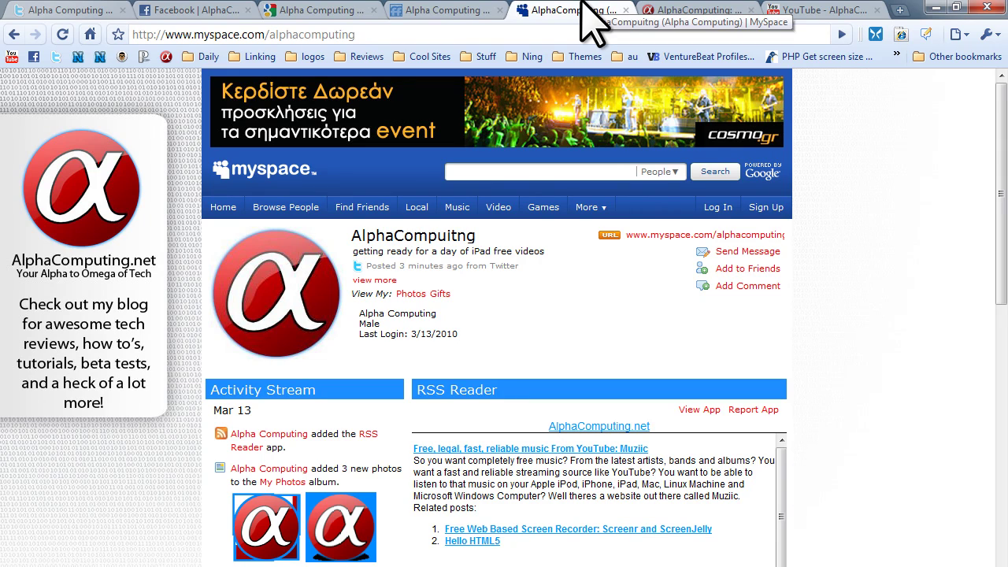